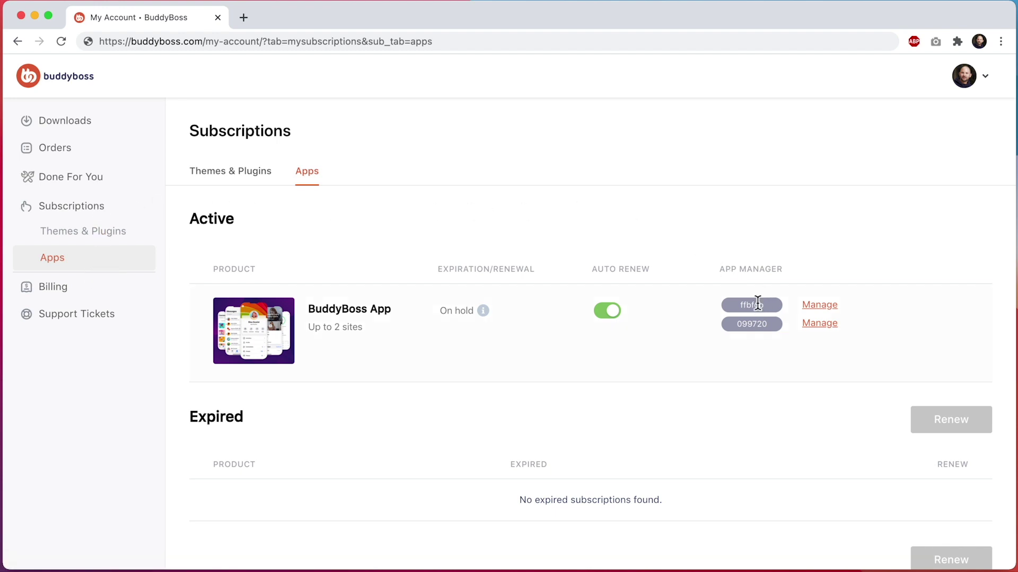
Review the first app's ID and key, then download the BuddyBoss App Plugin zip from Downloads
click(820, 306)
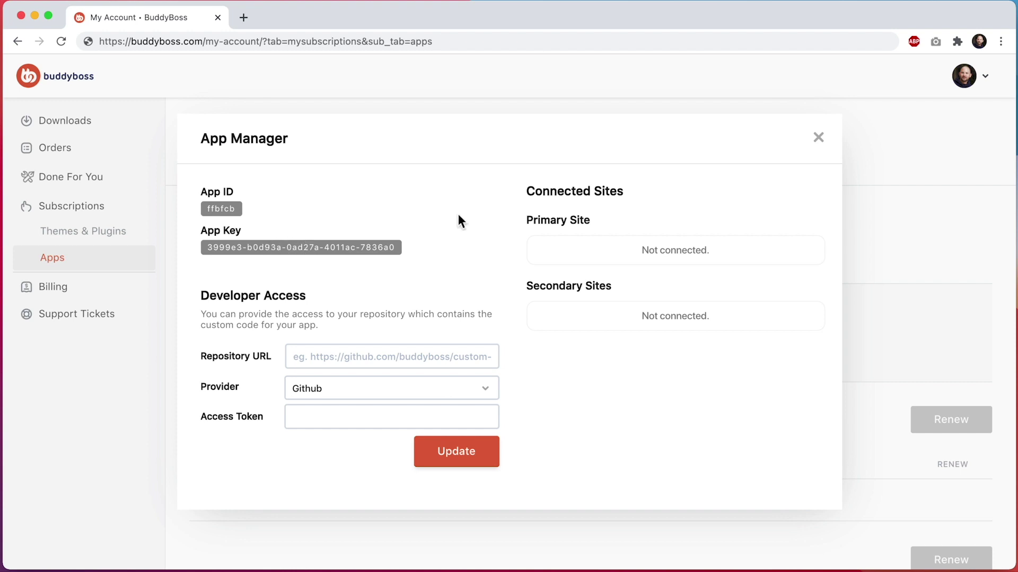
click(818, 138)
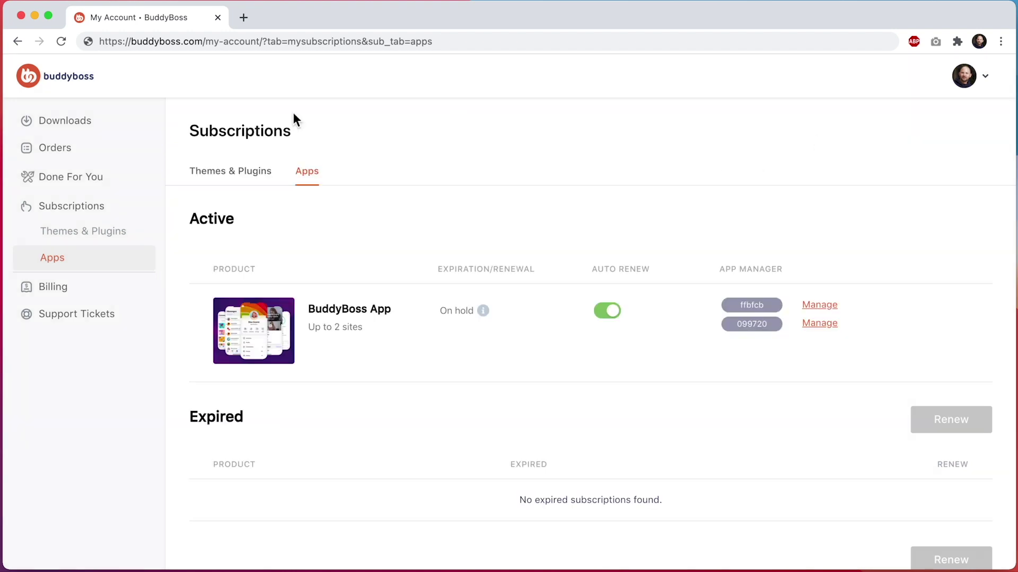
click(86, 133)
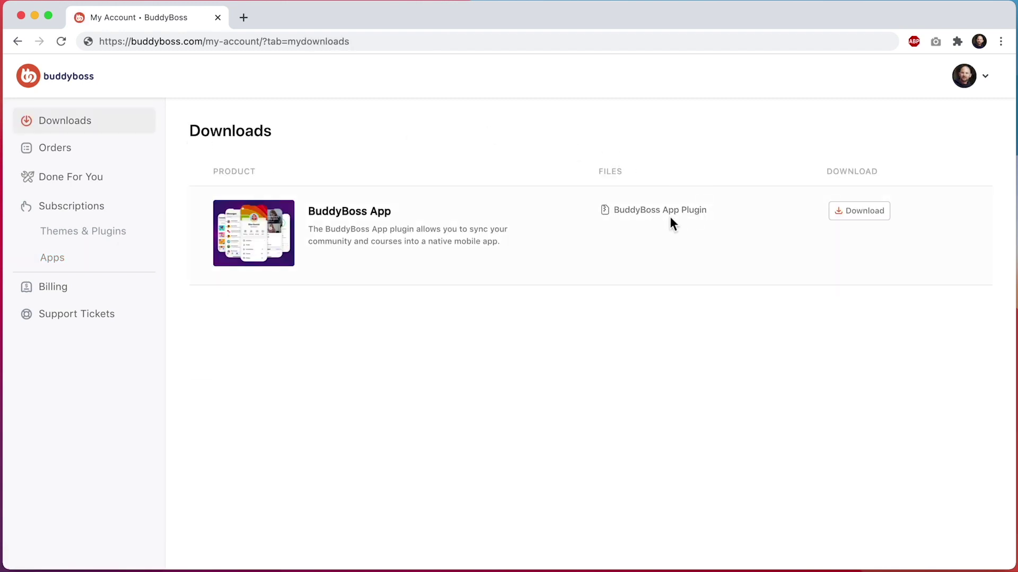
click(859, 216)
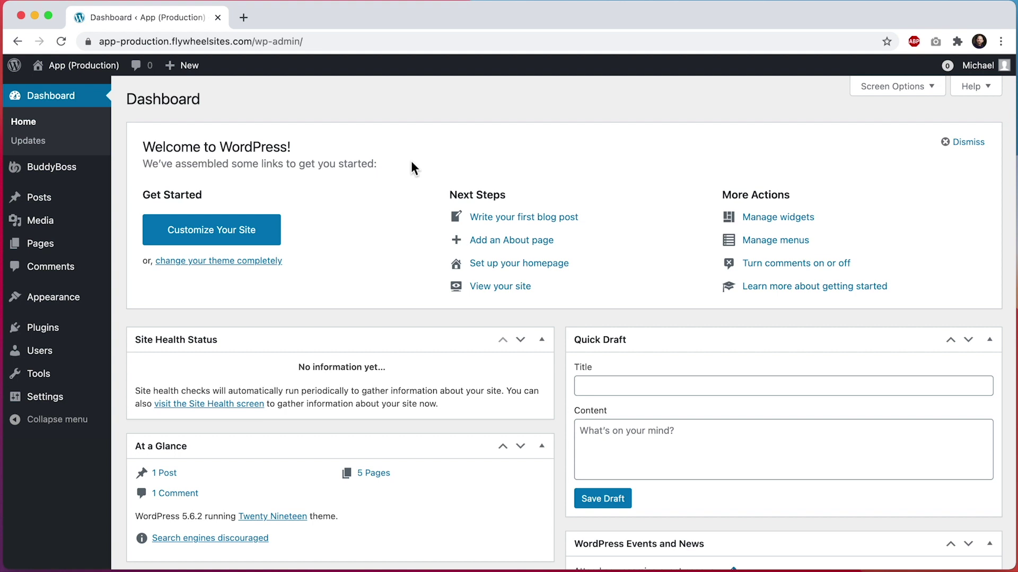
Upload buddyboss-app-plugin.zip through Plugins > Add New on production, then install and activate it
click(106, 326)
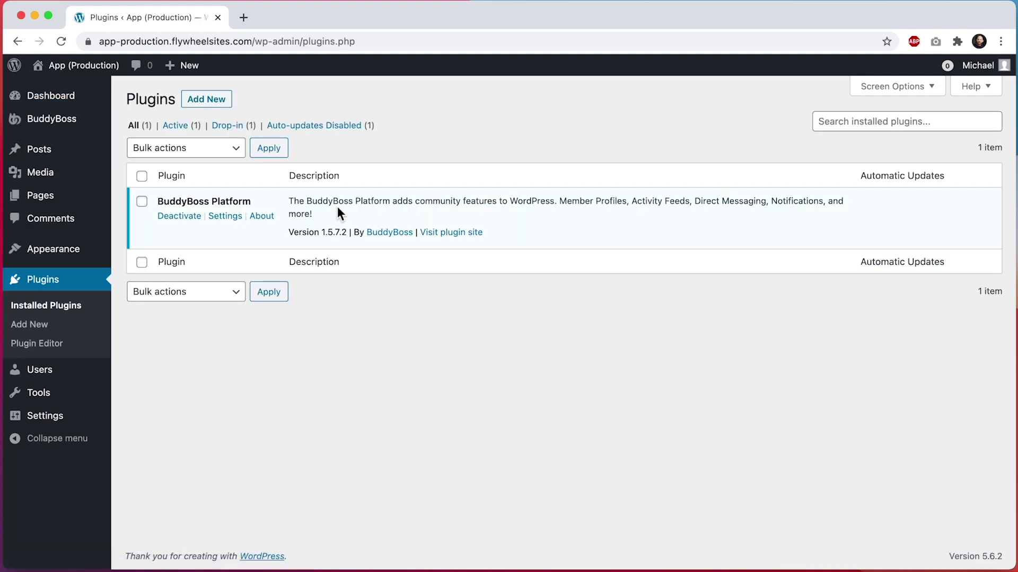
click(207, 99)
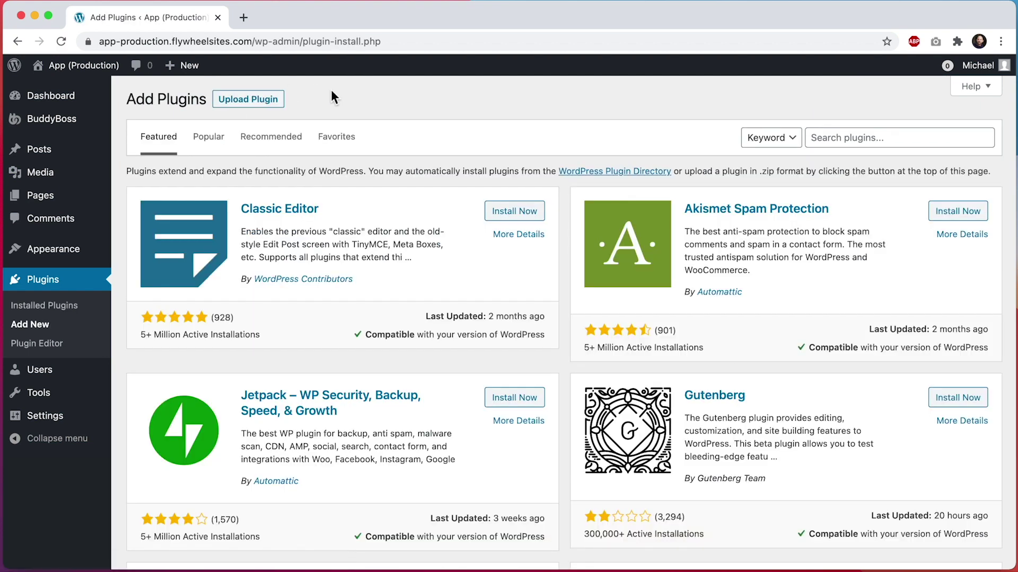
click(240, 101)
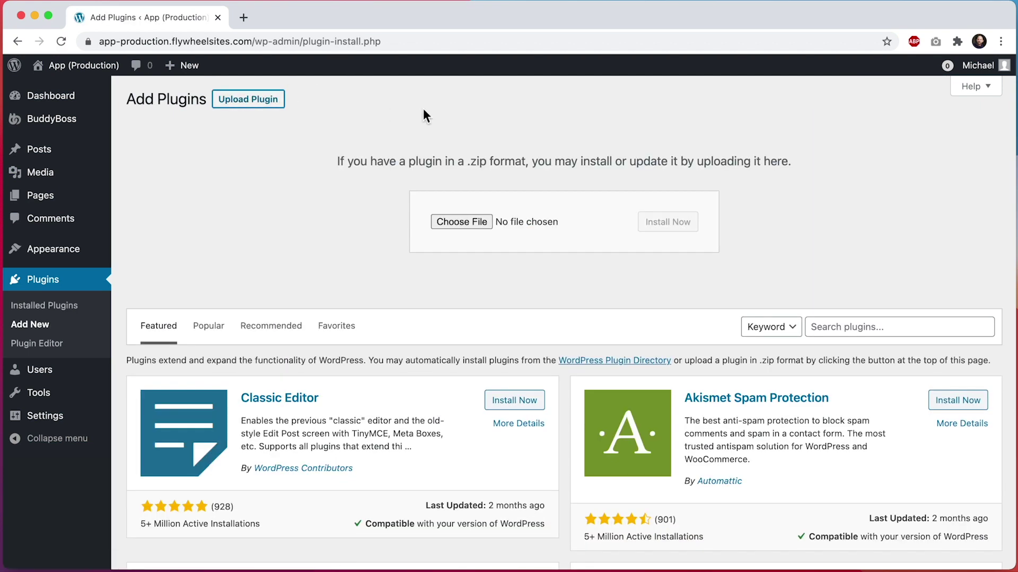
click(459, 221)
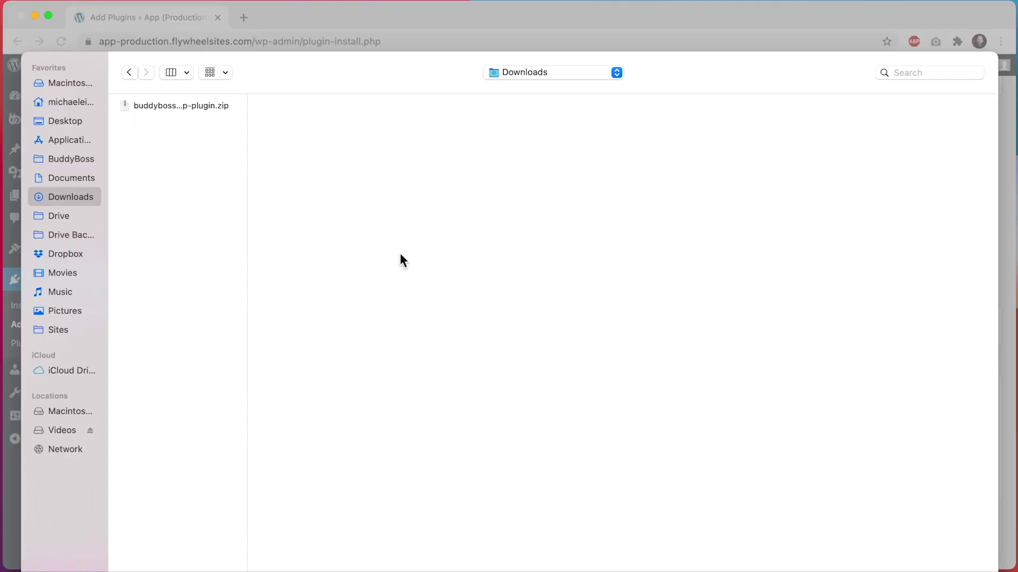
click(185, 105)
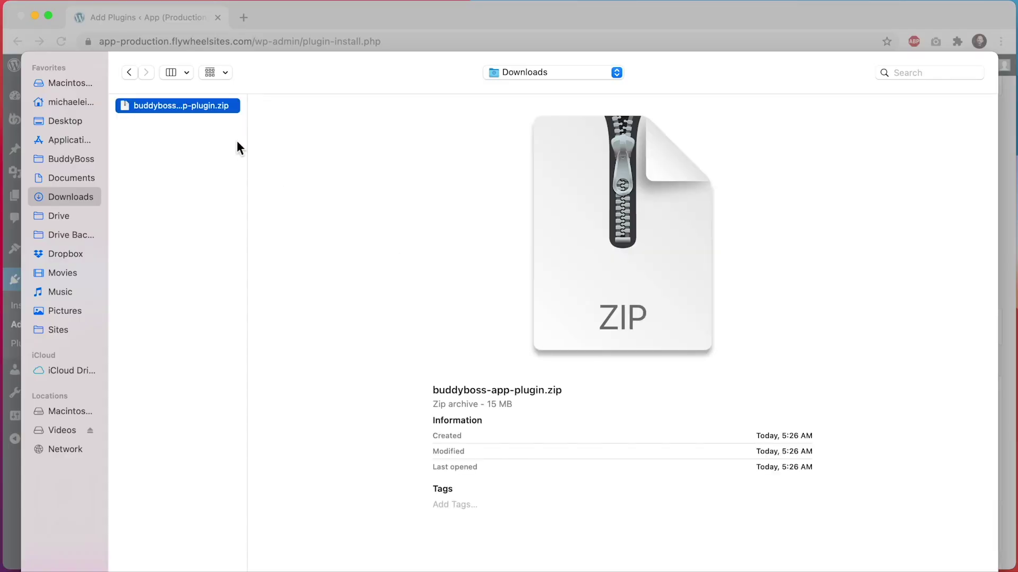
key(Return)
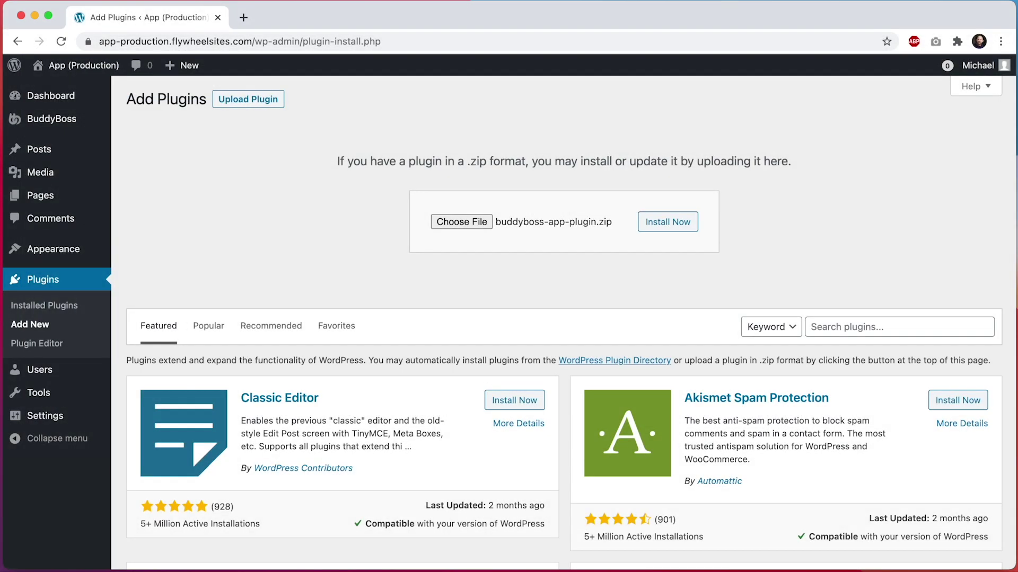
click(677, 229)
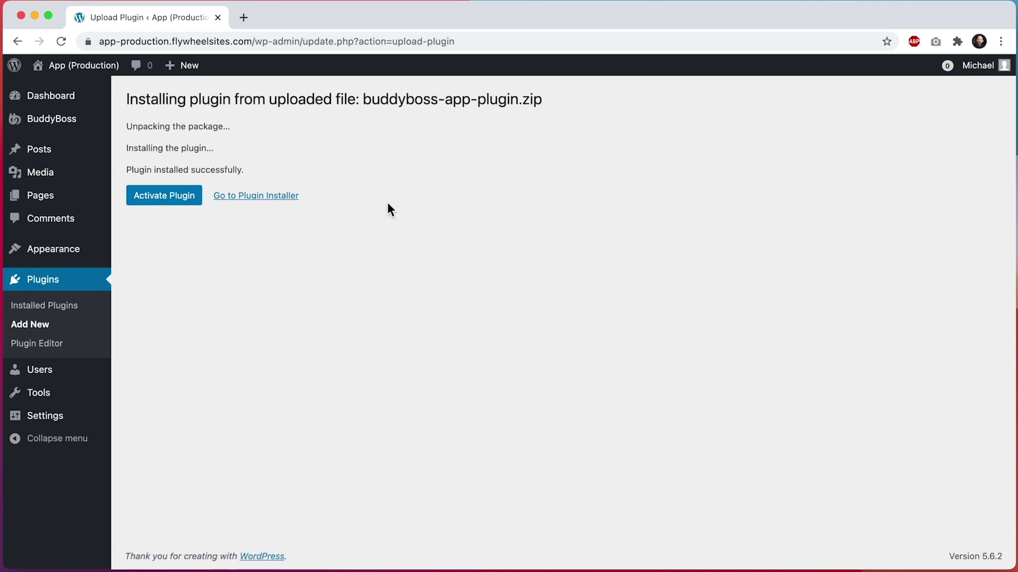
click(176, 198)
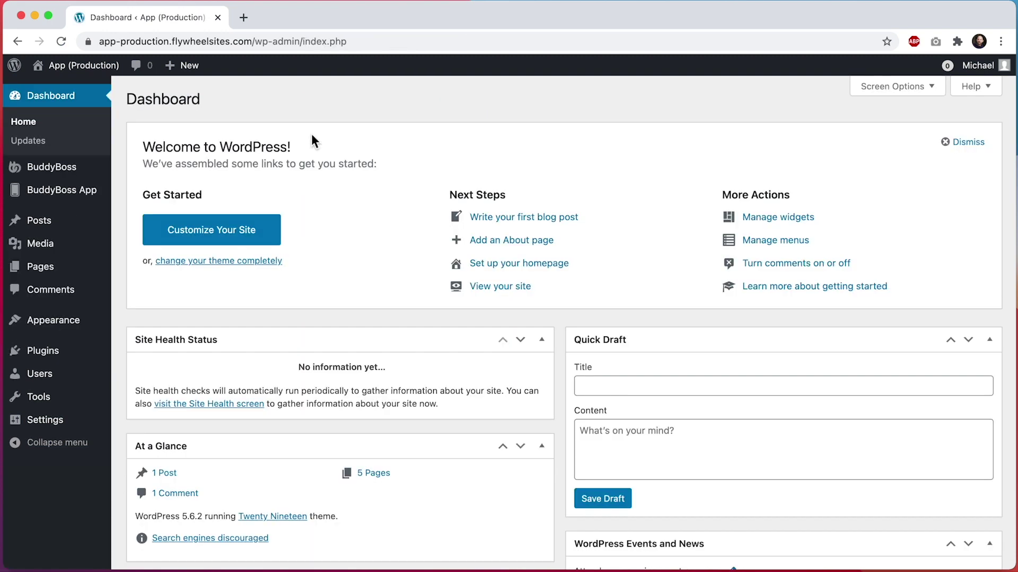
Go to BuddyBoss App > Connect from the production site's admin sidebar
mouse_move(103, 194)
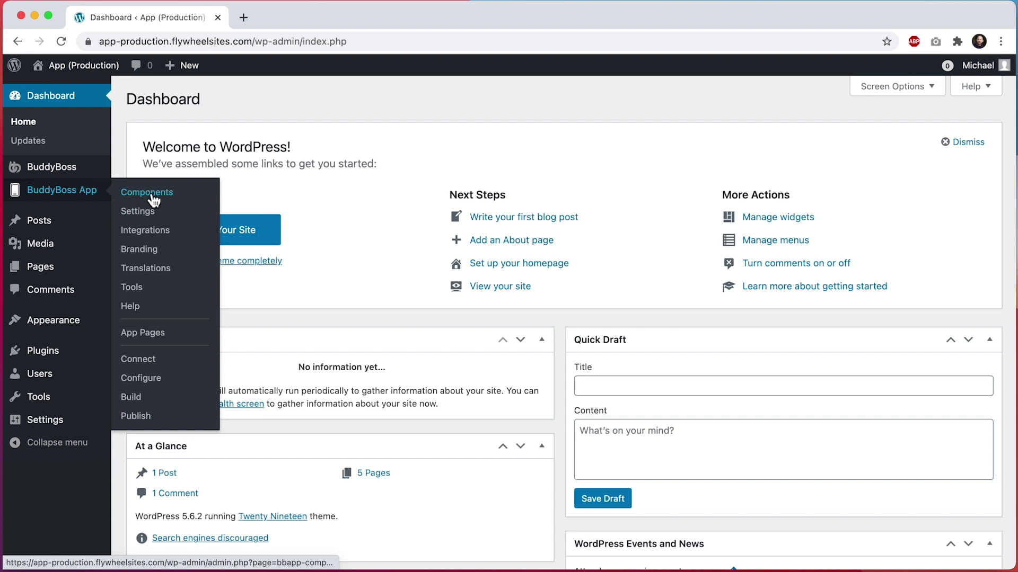
click(150, 364)
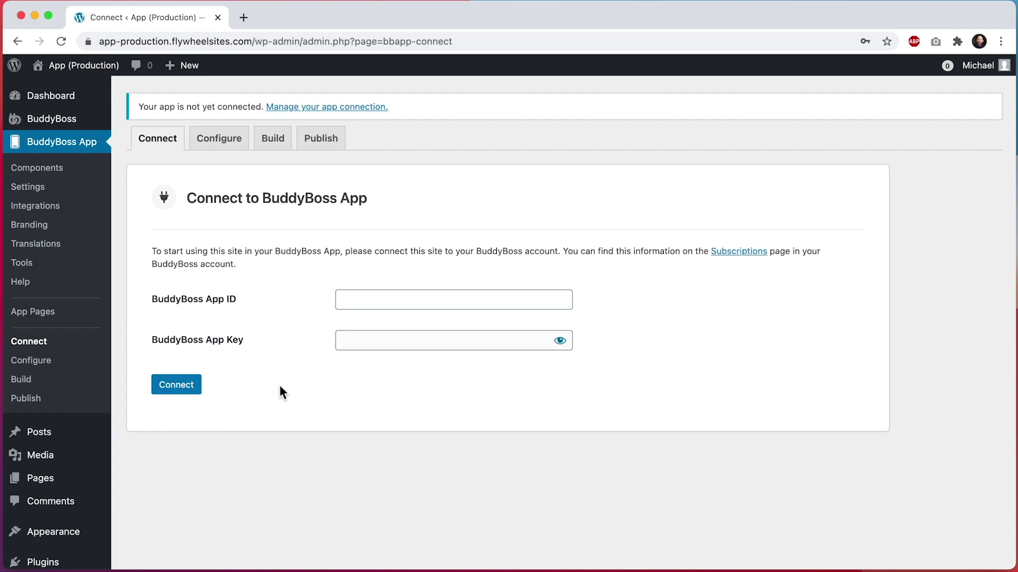
Paste the App ID and App Key, and connect the production site as the primary site
click(363, 305)
text(ffbfcb)
click(359, 340)
key(super+v)
click(188, 386)
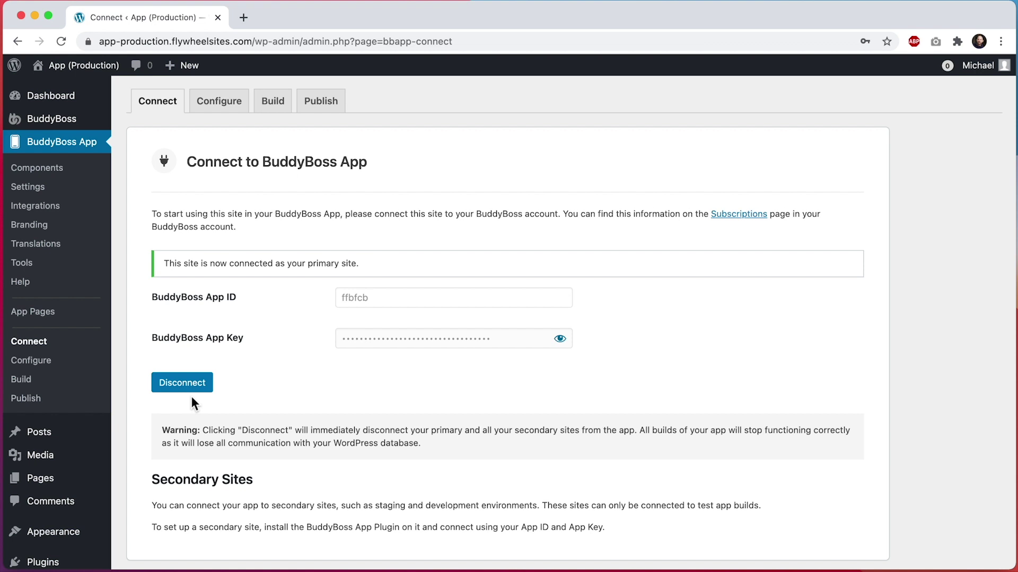
scroll(190, 399, down, 3)
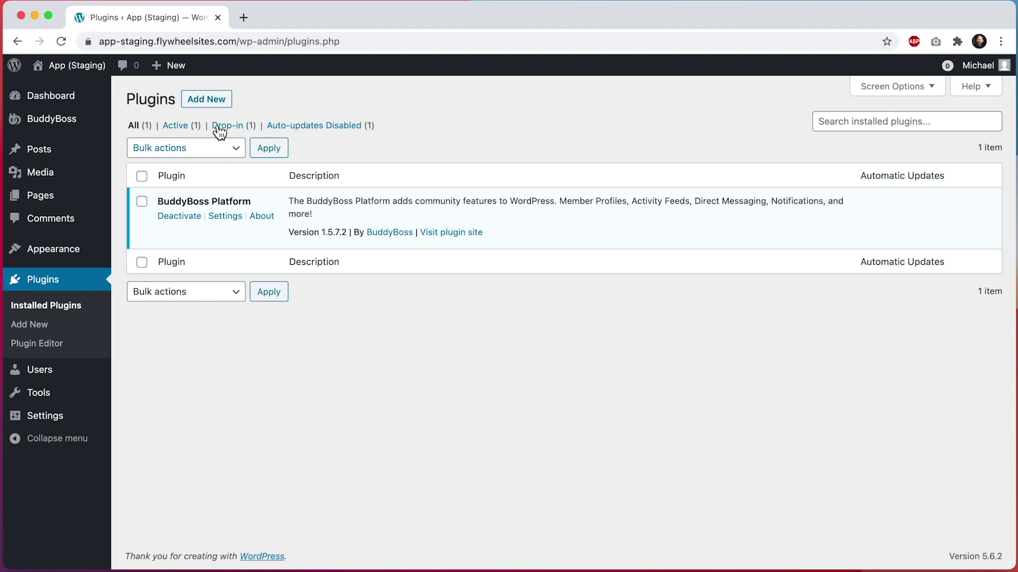
Upload buddyboss-app-plugin.zip on the staging site, then install and activate it
click(207, 102)
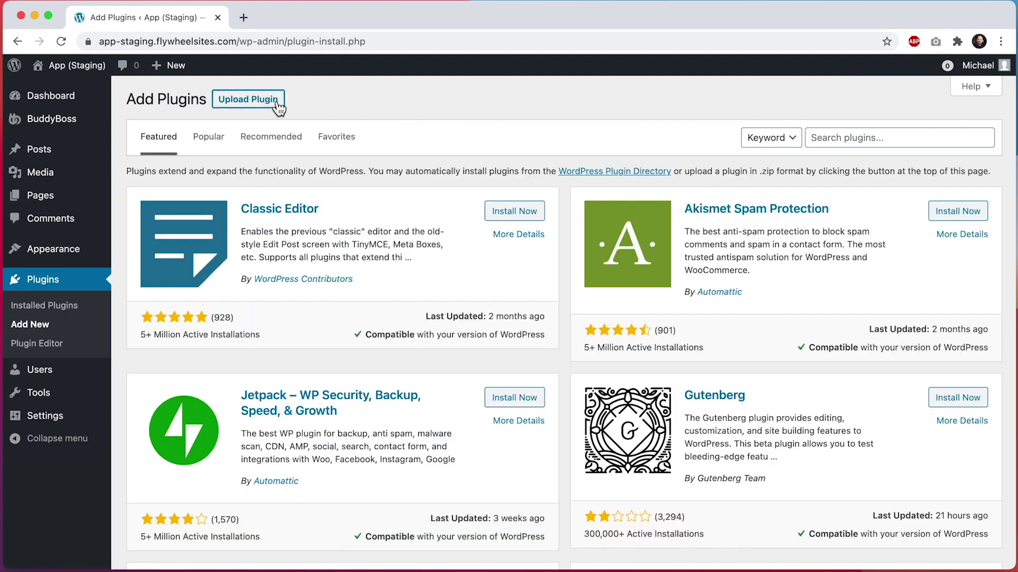
click(246, 99)
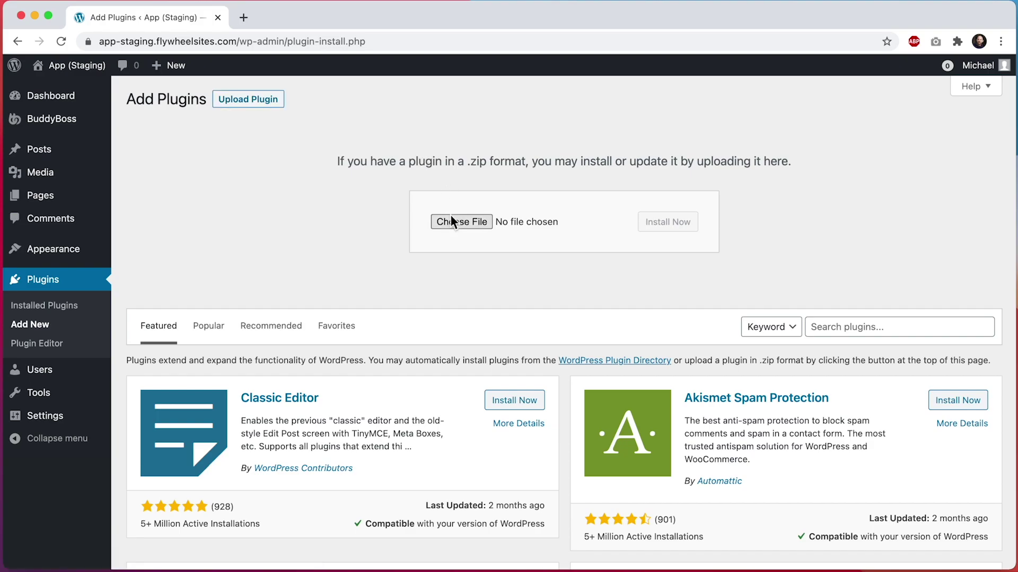
click(451, 222)
click(235, 106)
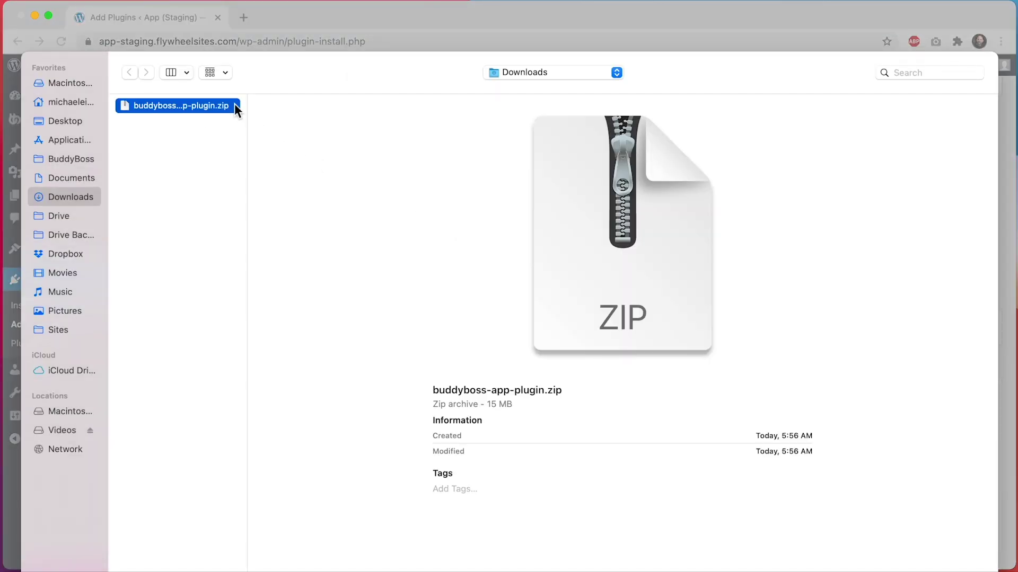
double_click(235, 105)
click(688, 236)
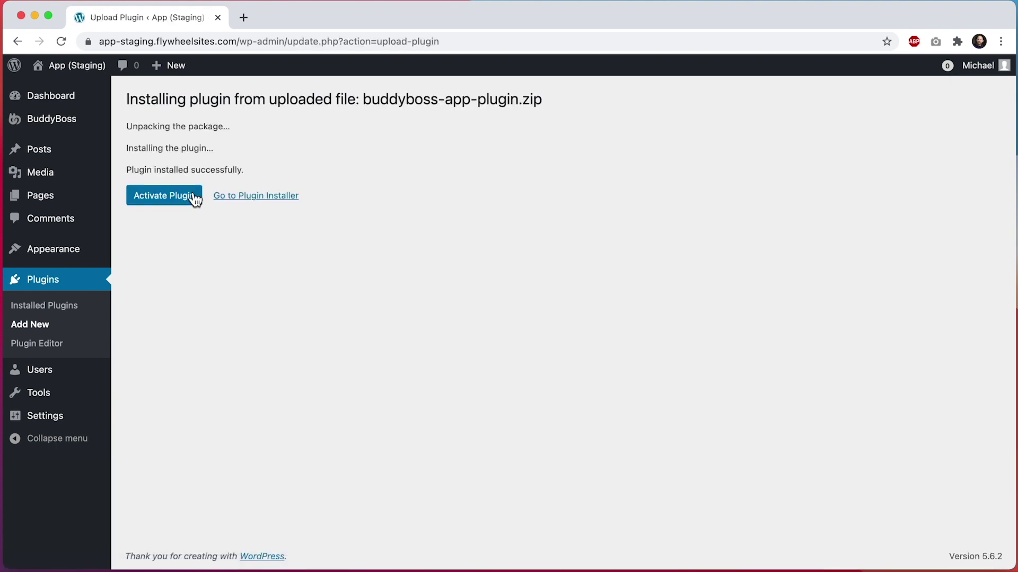
click(170, 198)
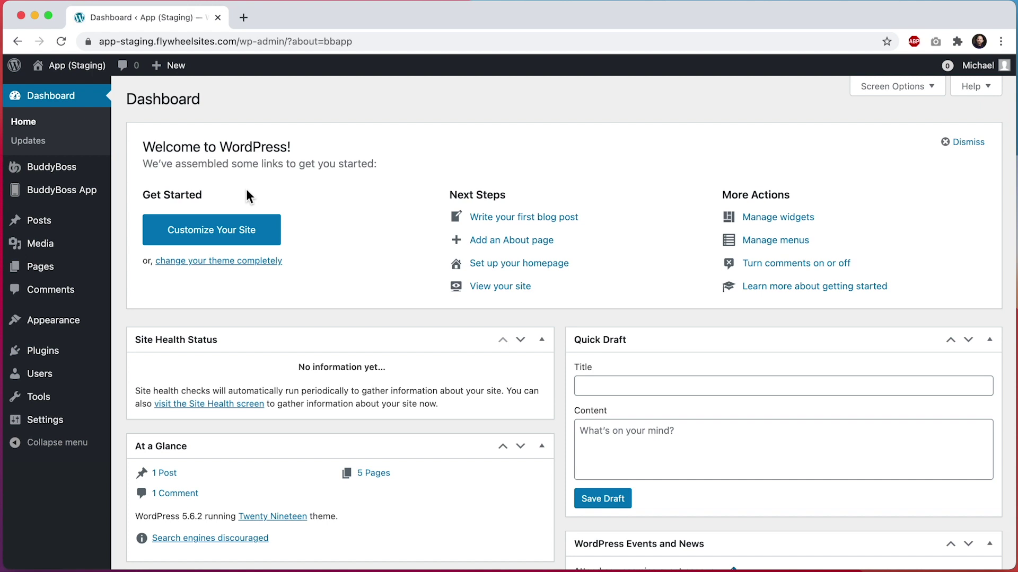
On staging's BuddyBoss App Connect page, enter the App ID and App Key, connect, and accept secondary-site status
mouse_move(99, 192)
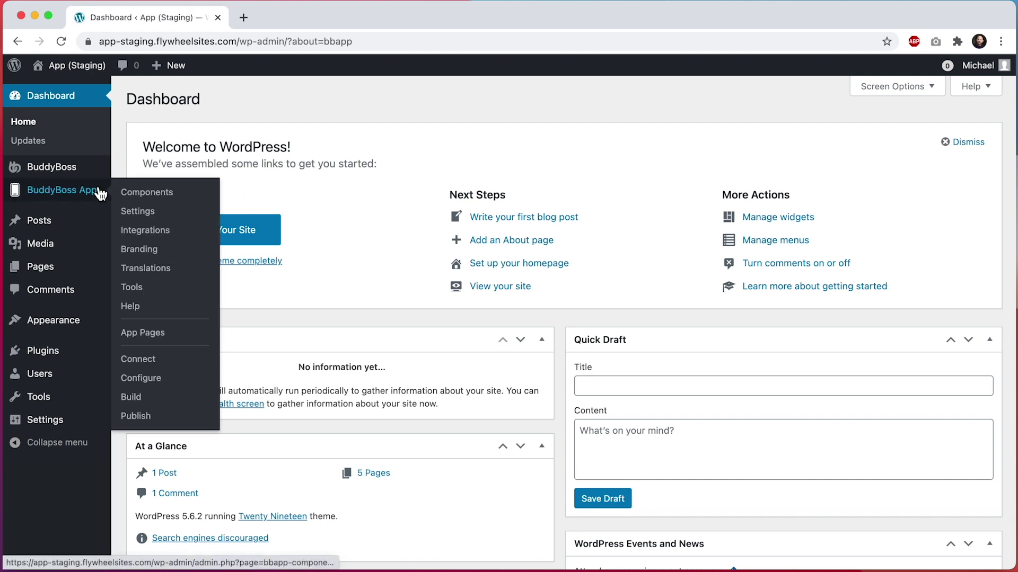
click(127, 362)
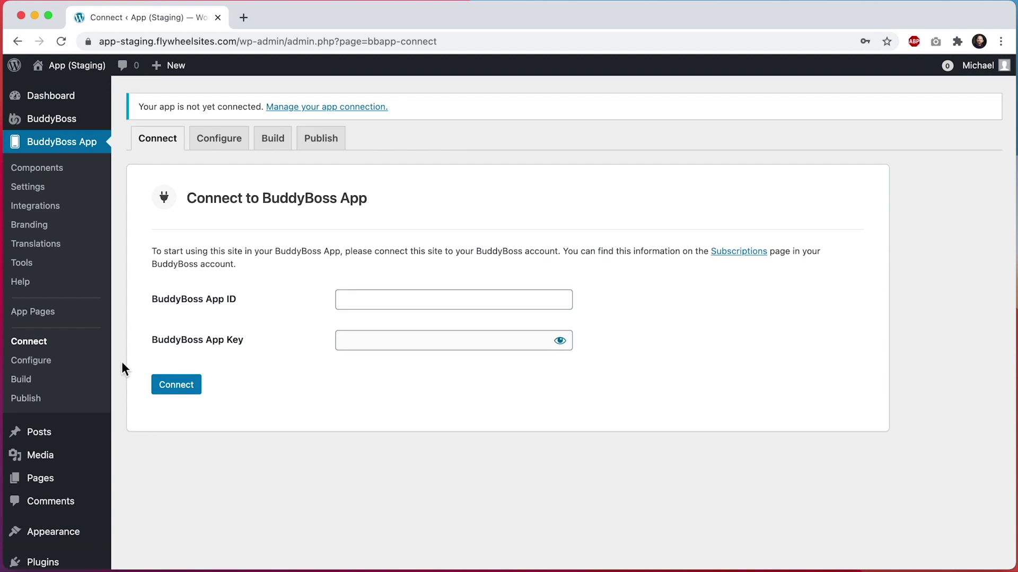
click(366, 303)
text(ffbcb)
click(365, 344)
key(super+v)
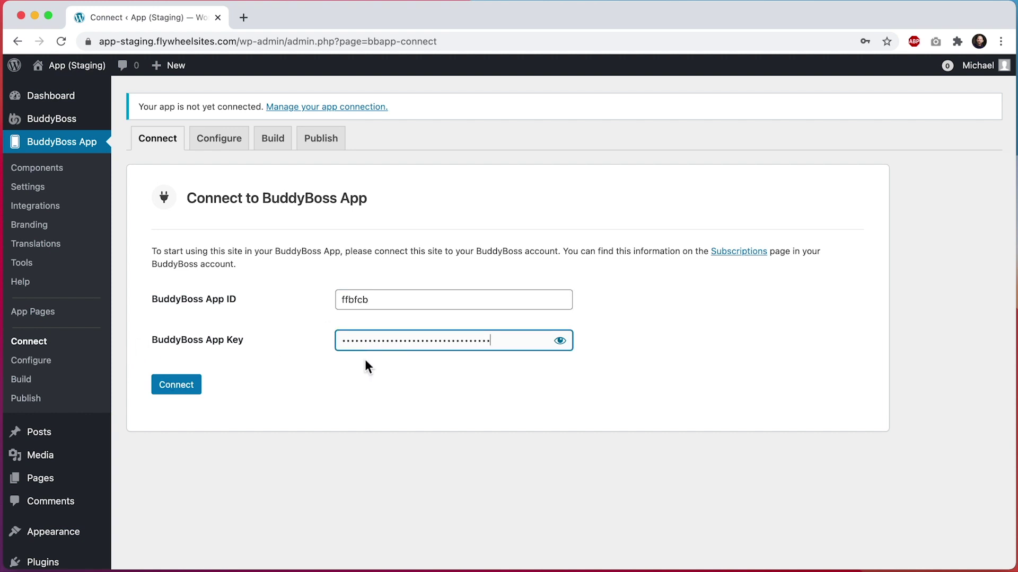
click(157, 388)
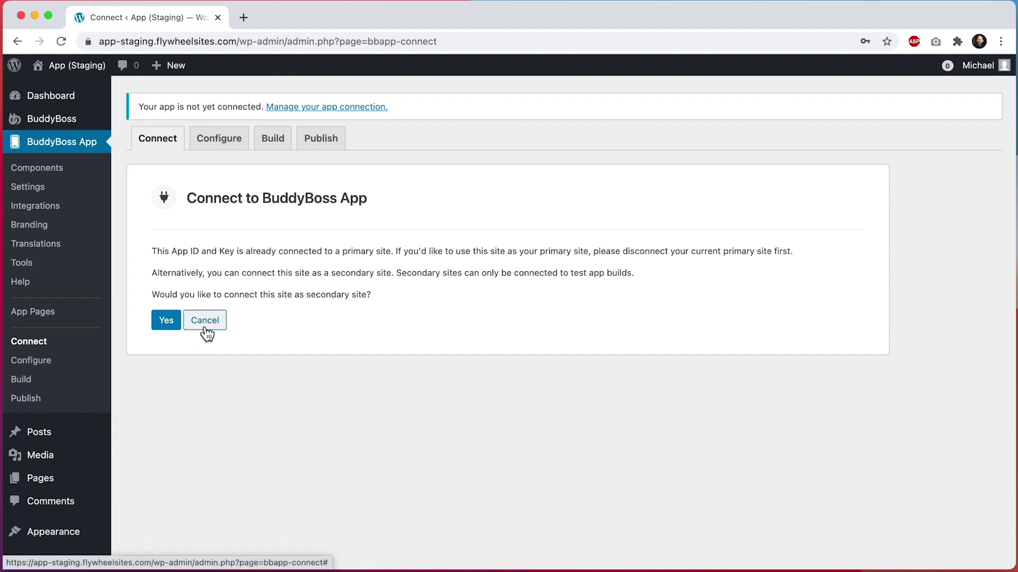
click(173, 331)
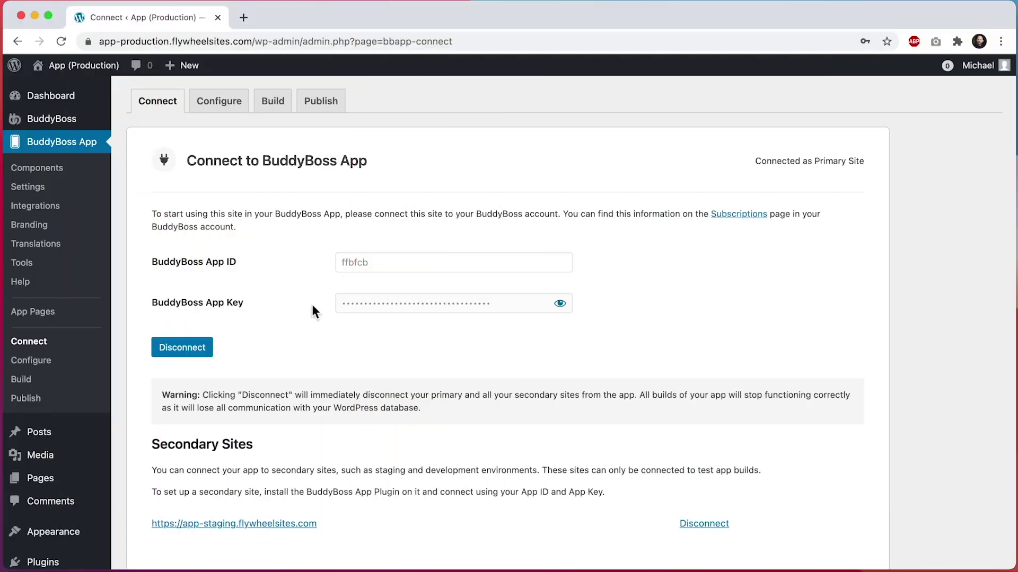
Scroll the production Connect page down to the Secondary Sites list
scroll(311, 310, down, 1)
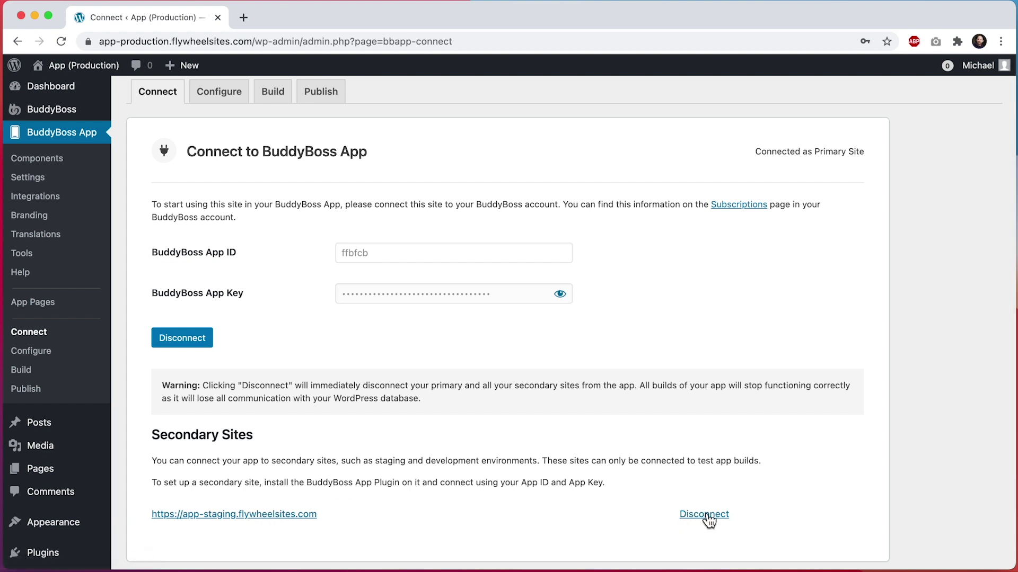
scroll(714, 522, down, 1)
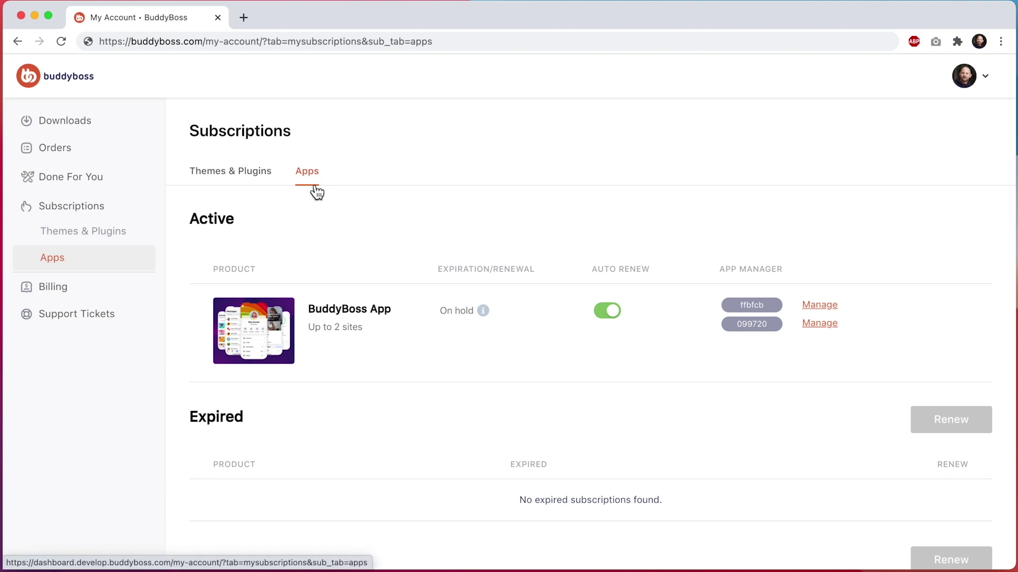
Open the first app's manager, start disconnecting the primary site, then cancel to stay connected
click(819, 306)
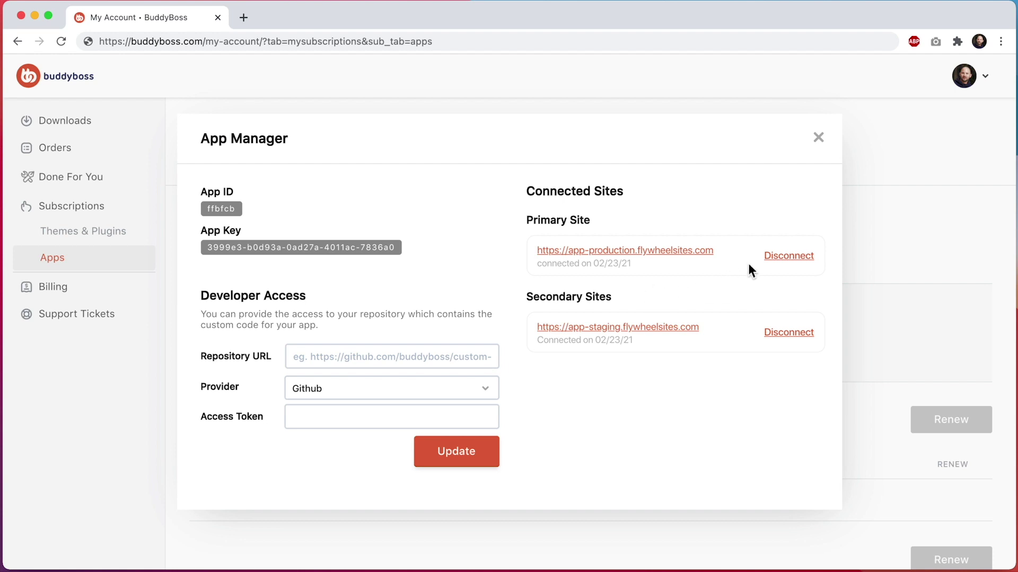
click(774, 259)
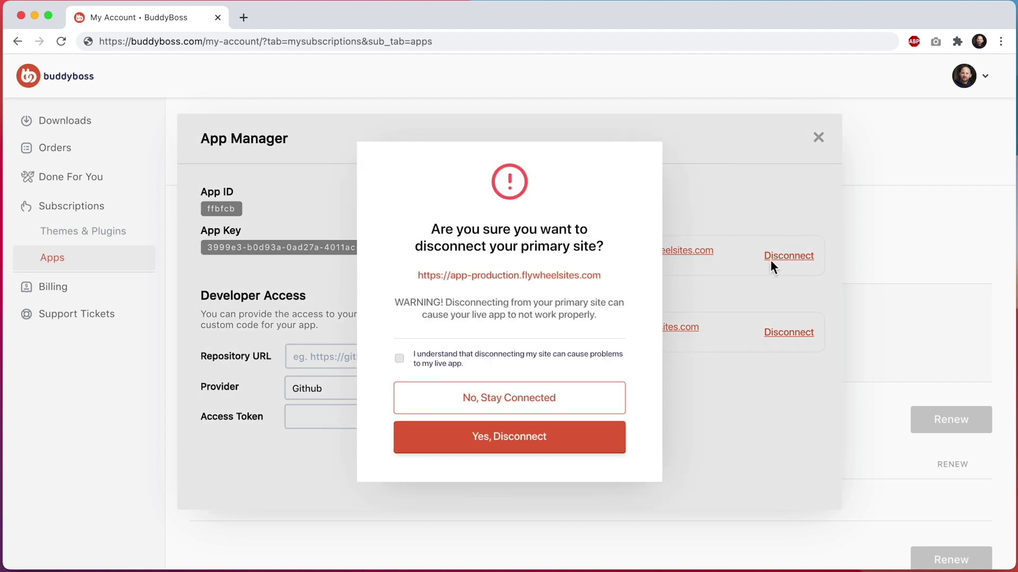
click(572, 392)
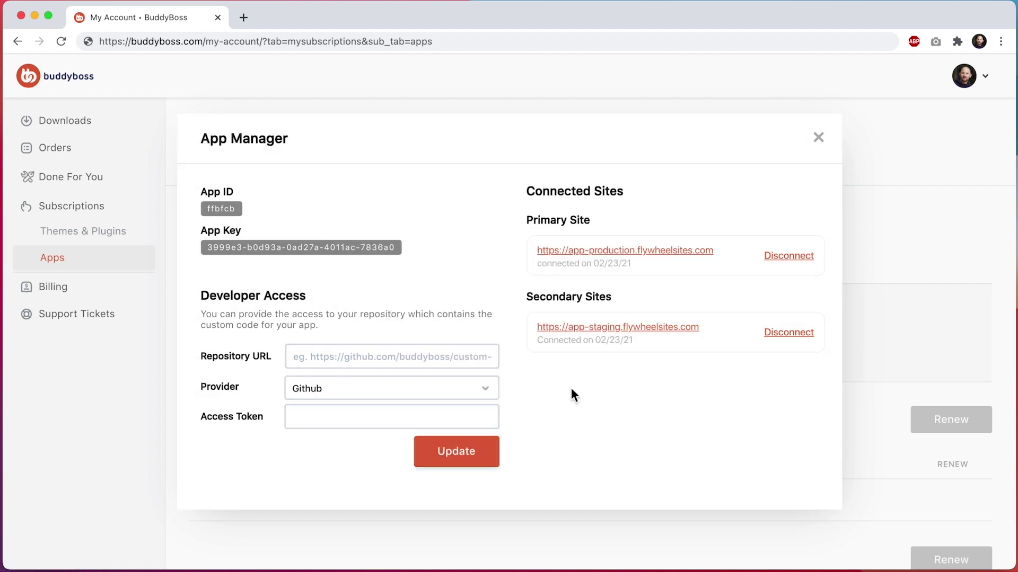